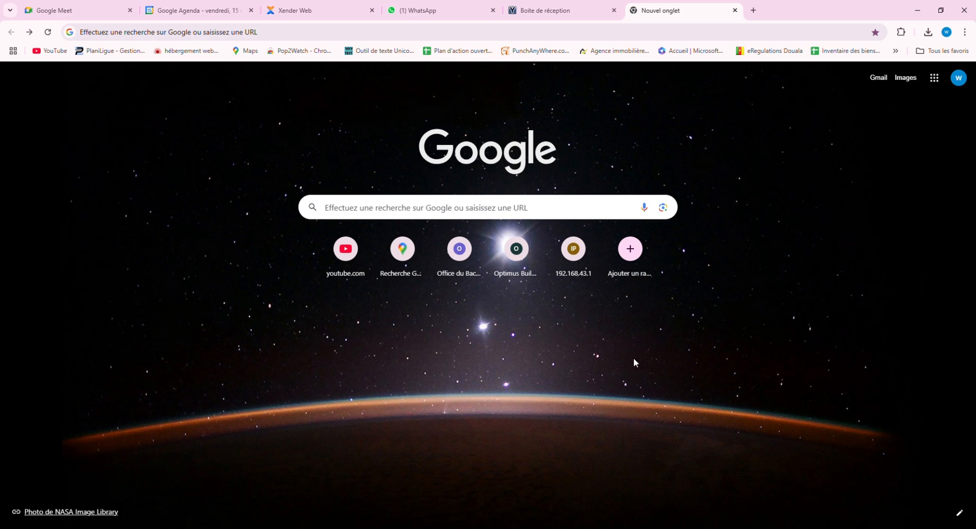
Search Google for 'formulaire ircc web' using the autocomplete suggestion.
click(406, 210)
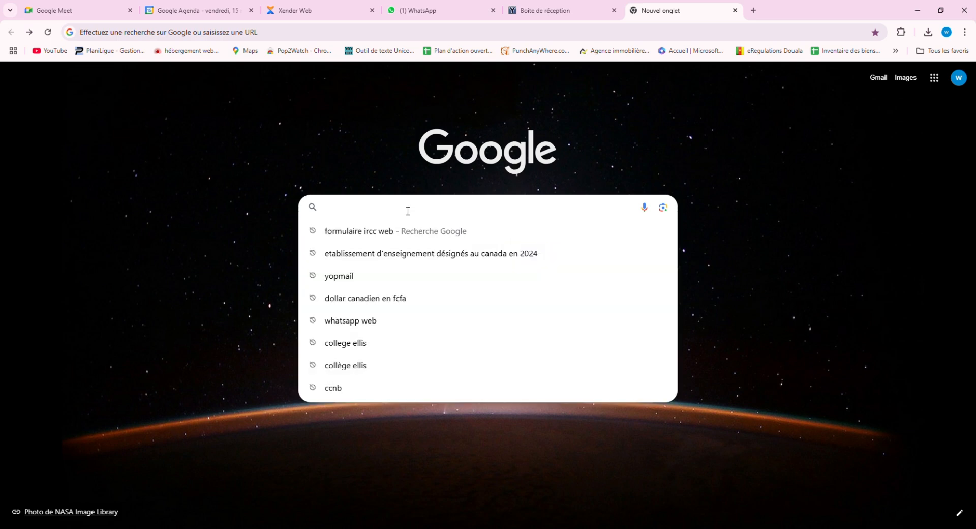
text(form)
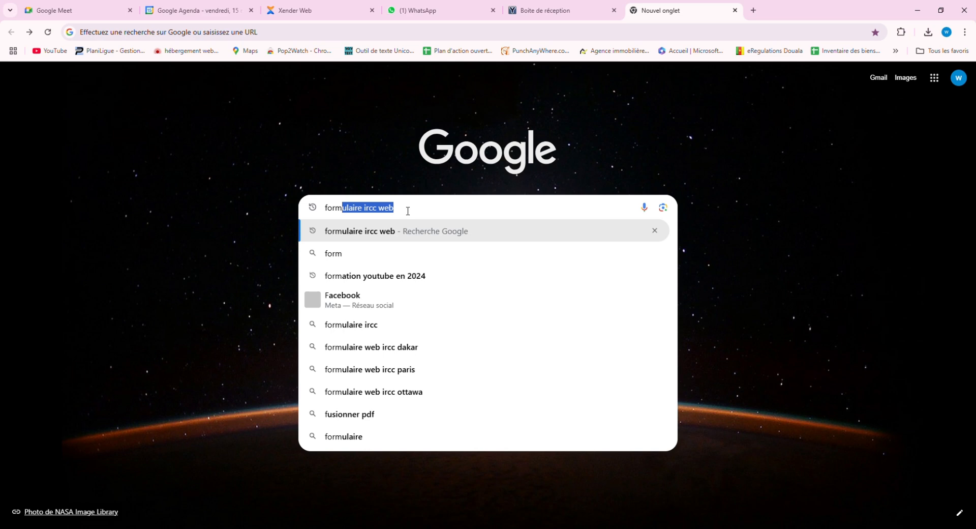
text(u)
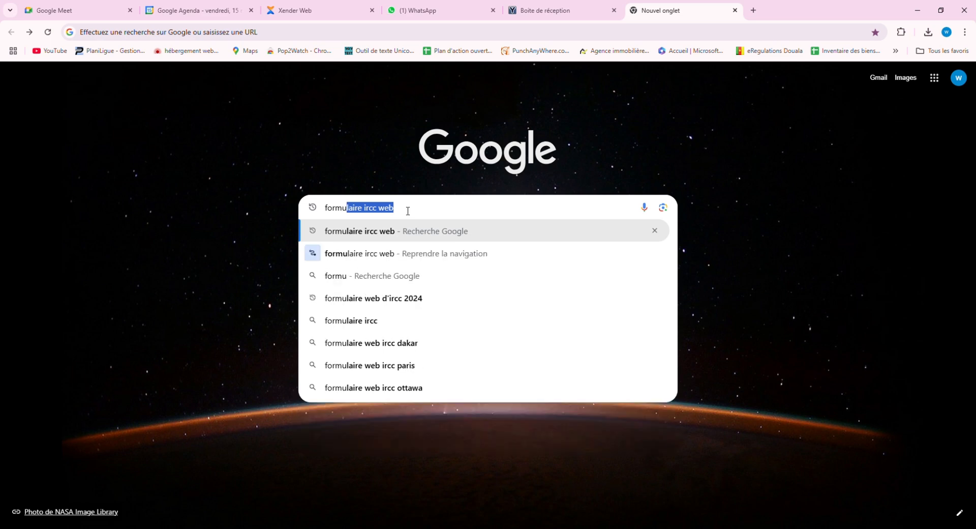
click(384, 235)
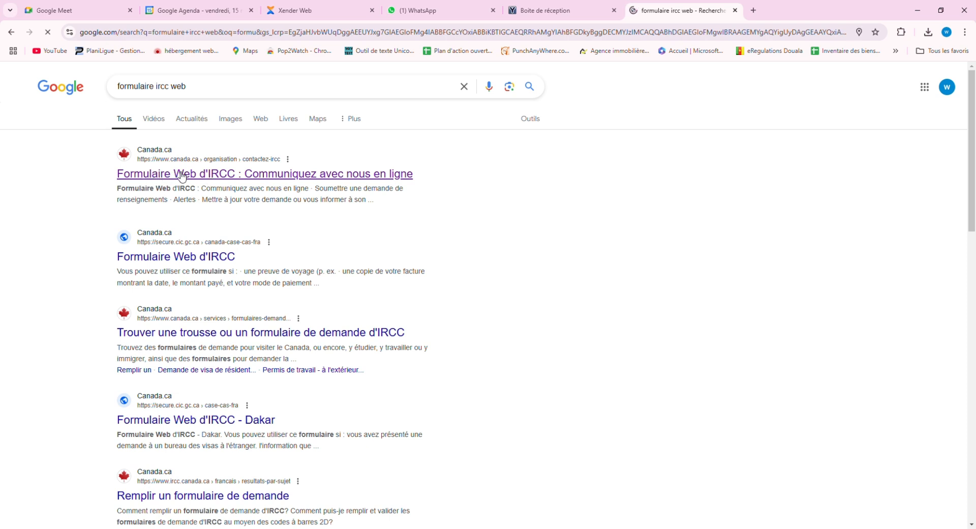
Open the Canada.ca IRCC web form page and choose 'Mettre à jour votre demande'.
click(256, 176)
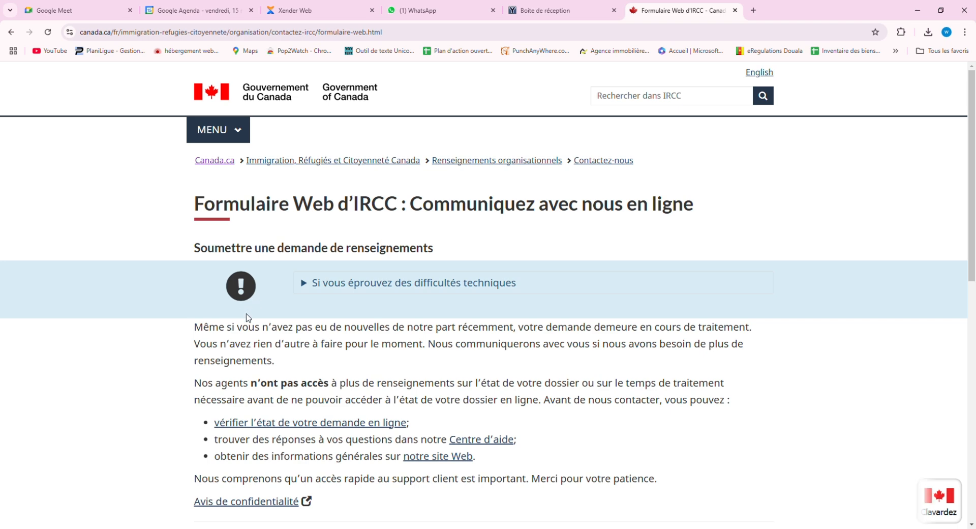
scroll(245, 318, down, 1)
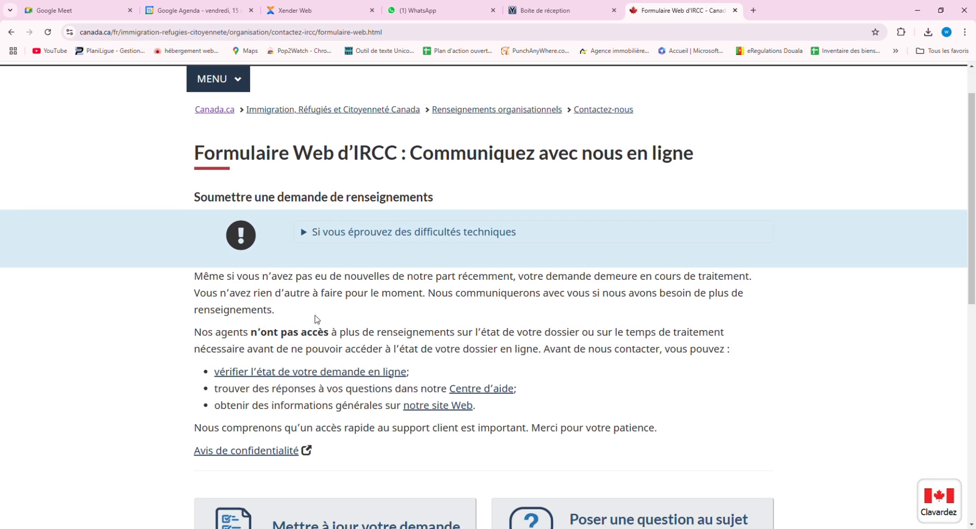
scroll(363, 335, down, 4)
scroll(363, 334, up, 3)
scroll(320, 333, down, 5)
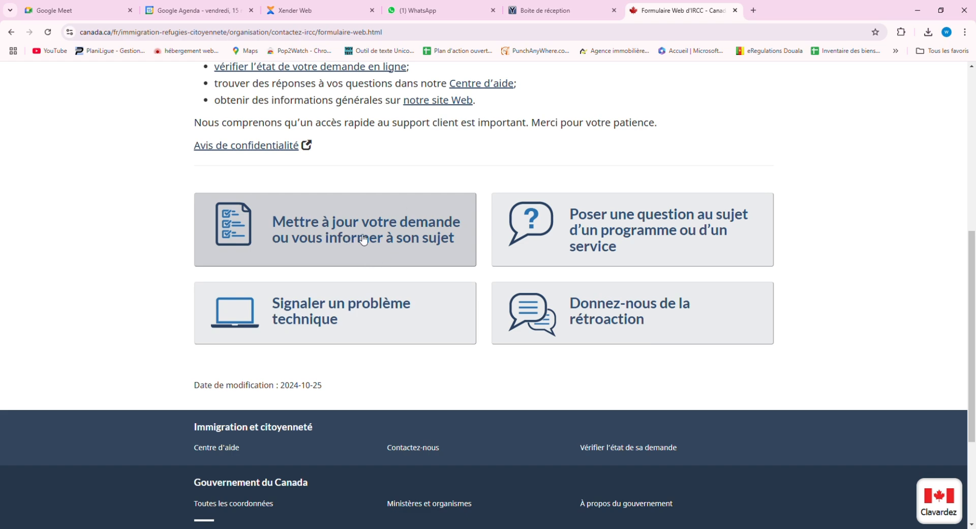
click(335, 237)
Show the 'Voir les précisions' details for the Autre request type.
scroll(339, 303, down, 1)
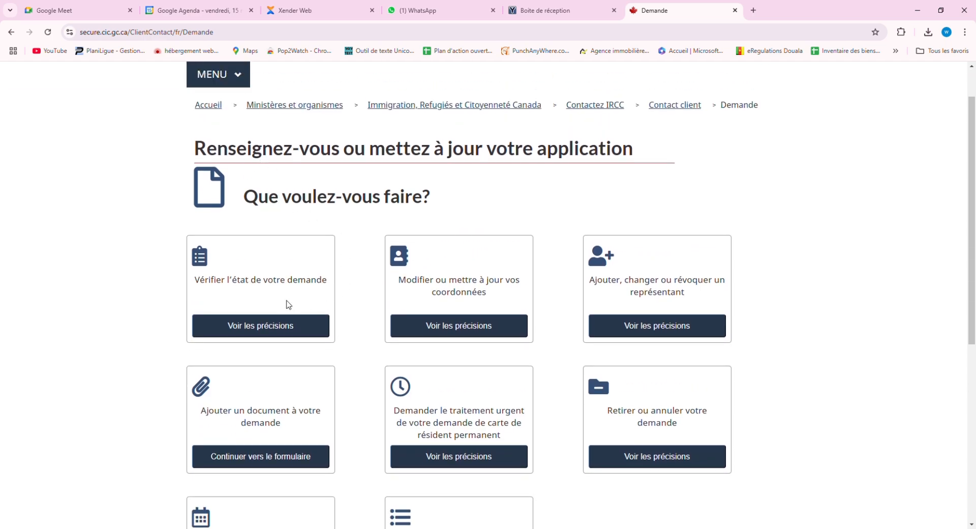
scroll(462, 323, down, 1)
scroll(463, 322, down, 3)
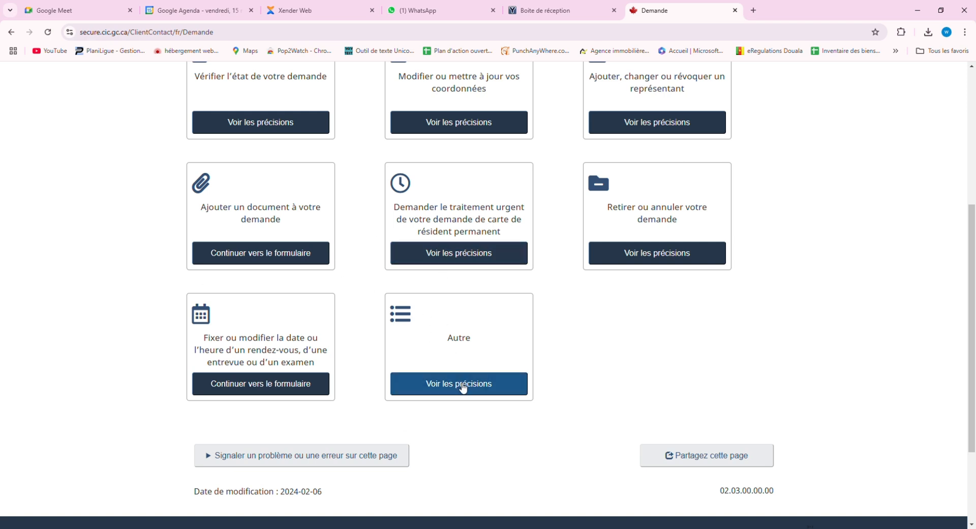
click(462, 384)
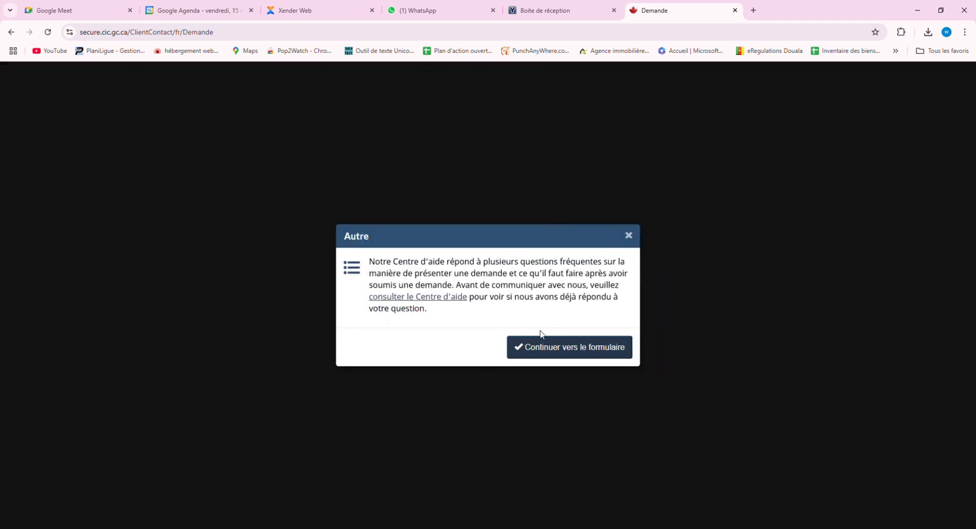
Continue to the Autre form as 'Je suis le demandeur principal' to reveal the applicant fields.
click(571, 350)
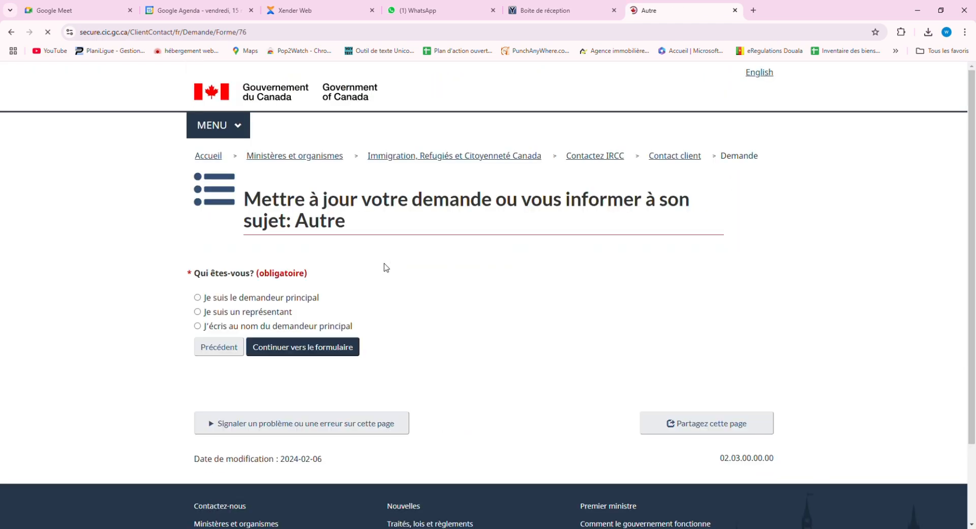
scroll(220, 275, down, 1)
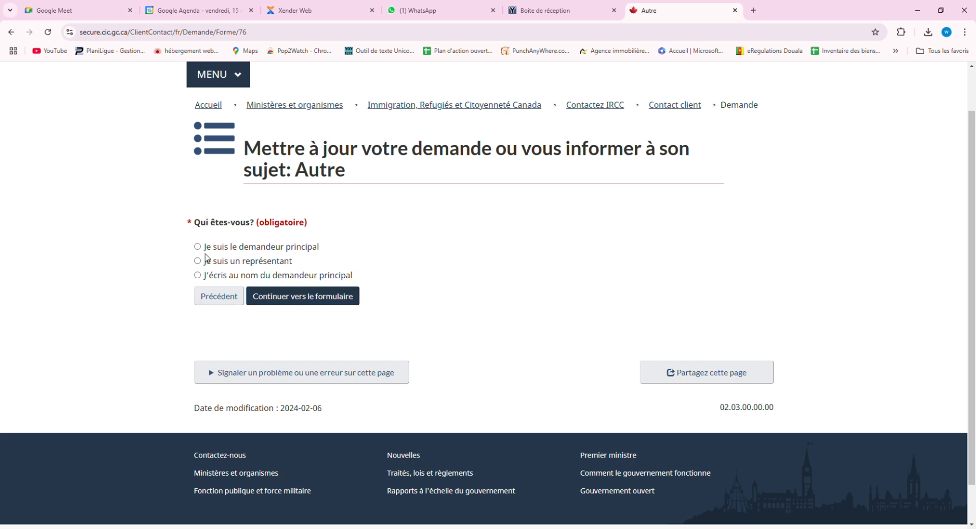
click(294, 300)
Enter the principal applicant's family name and first name.
scroll(360, 348, down, 3)
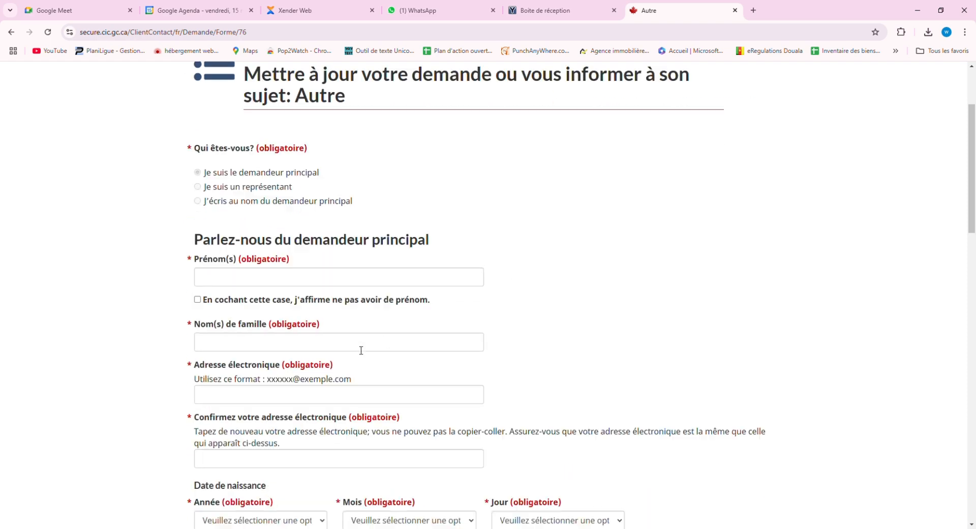
click(266, 268)
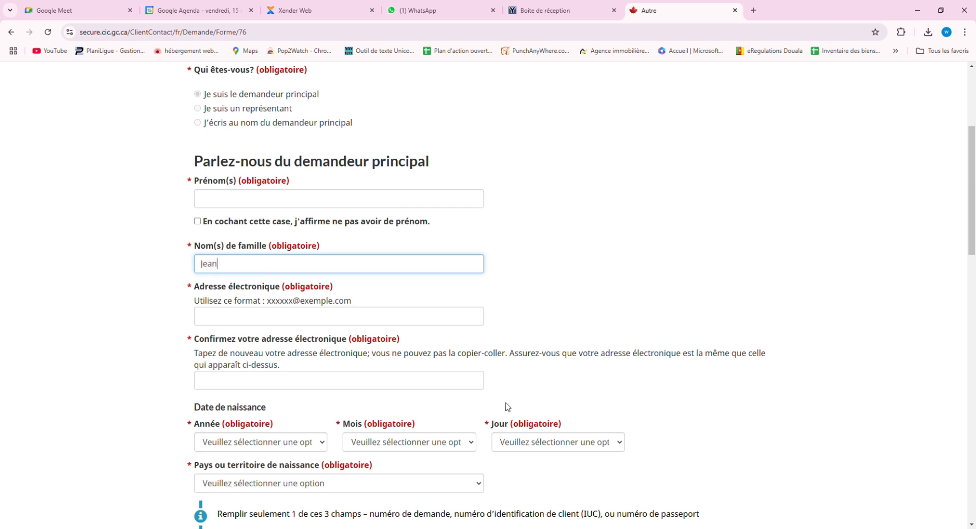
click(301, 200)
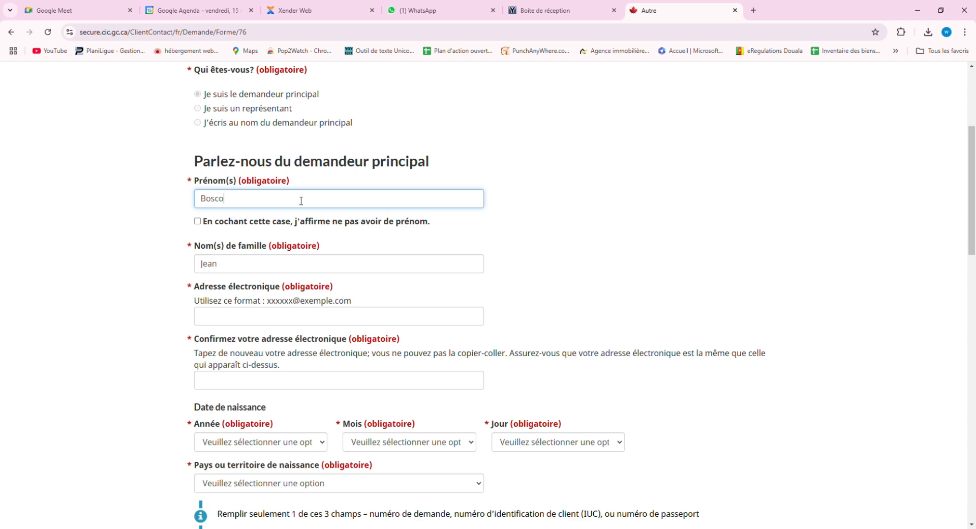
click(176, 201)
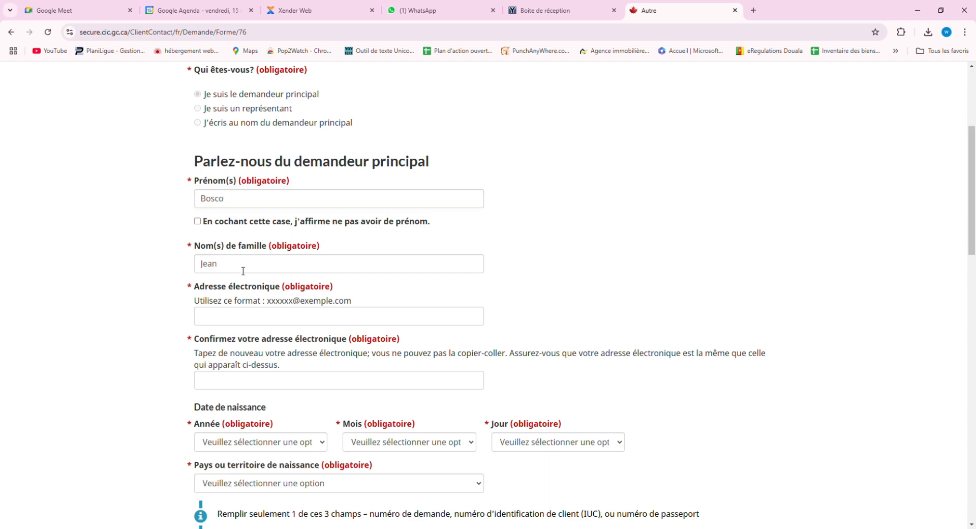
Paste the applicant's e-mail address and retype it in the confirmation field.
scroll(243, 270, down, 4)
scroll(244, 139, up, 1)
click(243, 166)
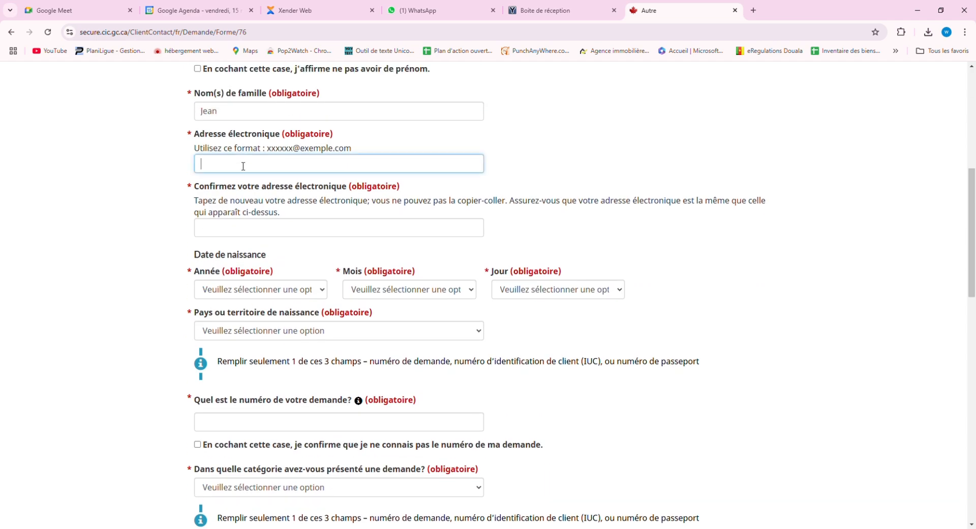
key(ctrl+v)
click(273, 230)
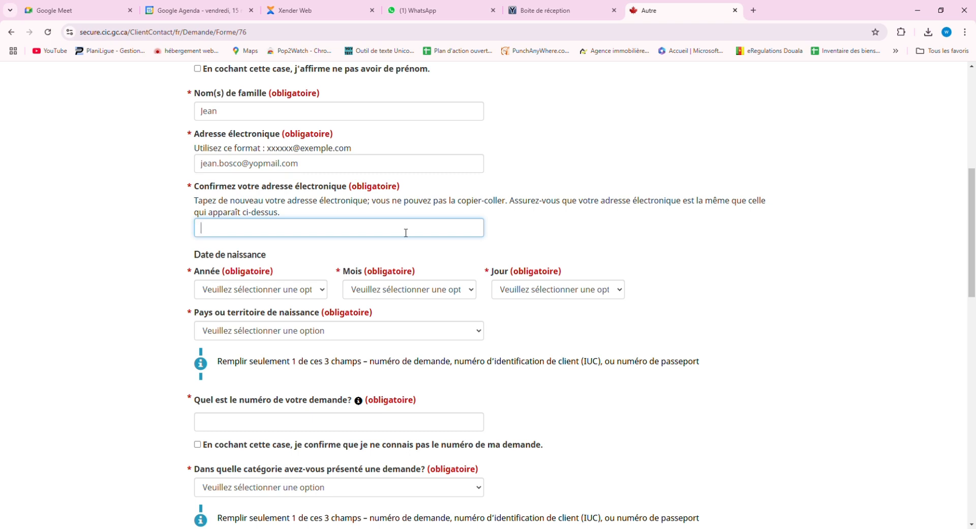
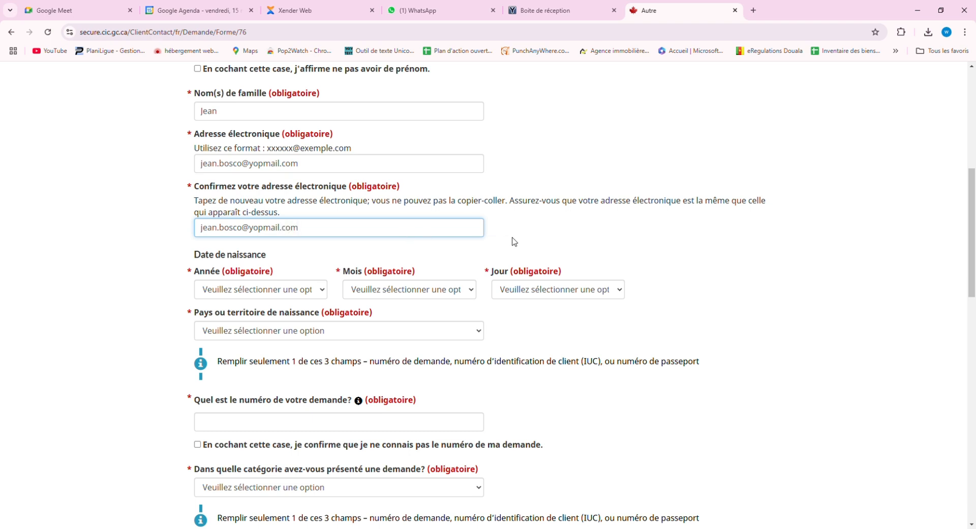
click(283, 269)
Set the date of birth to 1 Janvier 2000.
scroll(282, 295, down, 1)
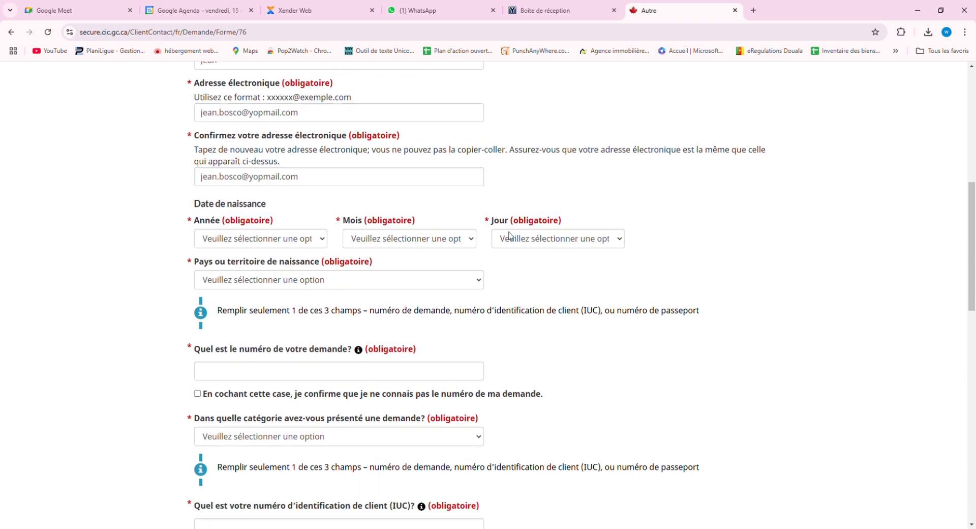
click(563, 242)
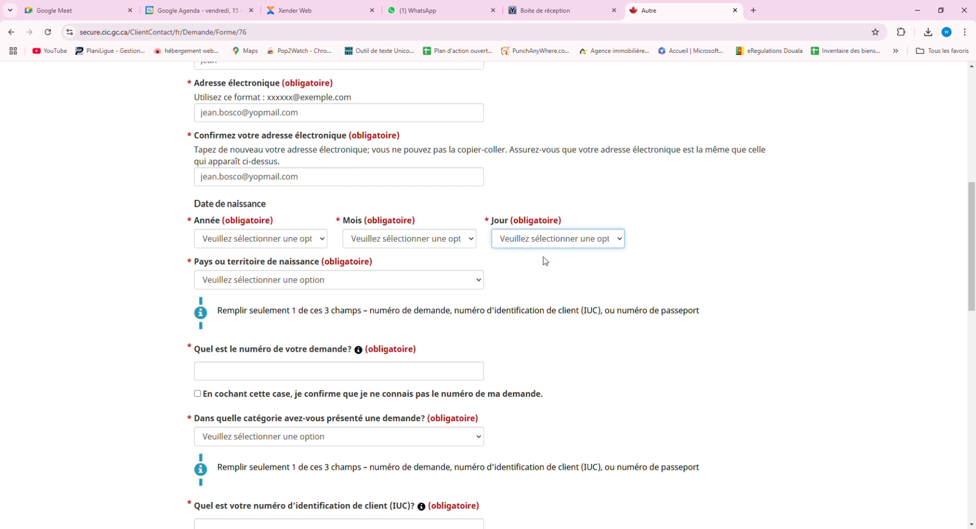
click(525, 278)
click(391, 245)
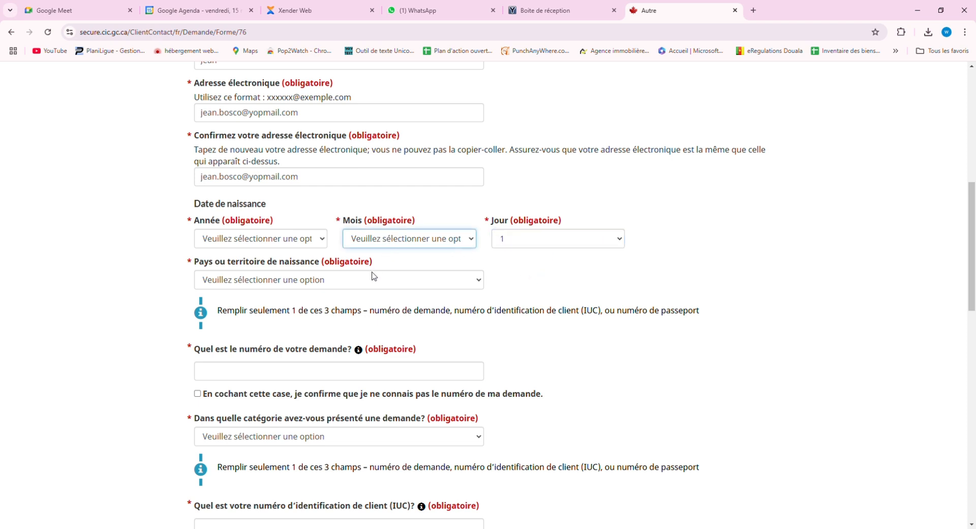
click(385, 271)
click(243, 239)
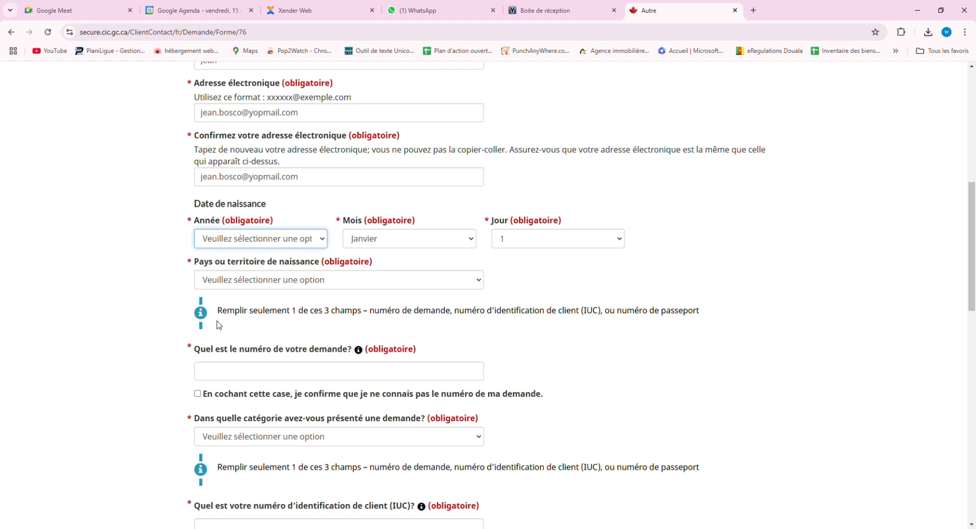
text(2000)
Select Cameroun as the country or territory of birth.
scroll(373, 304, down, 2)
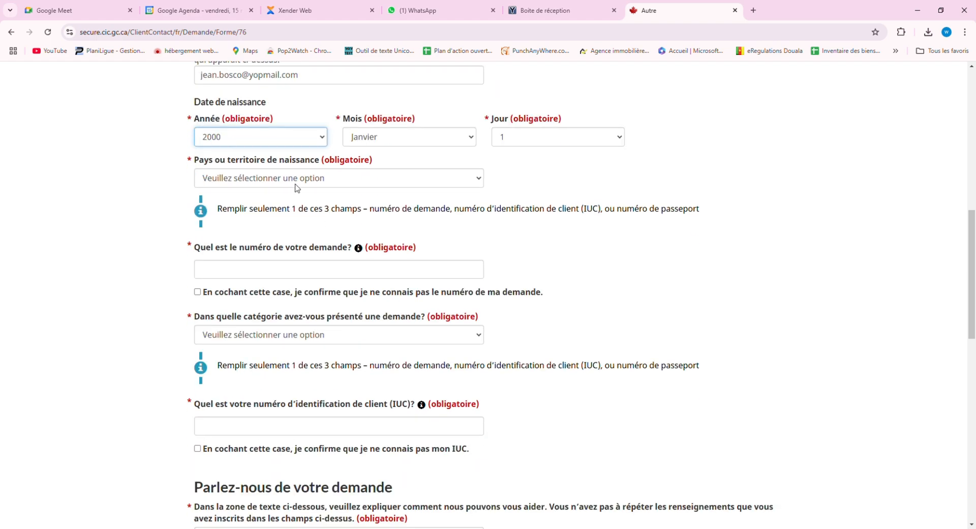
click(295, 184)
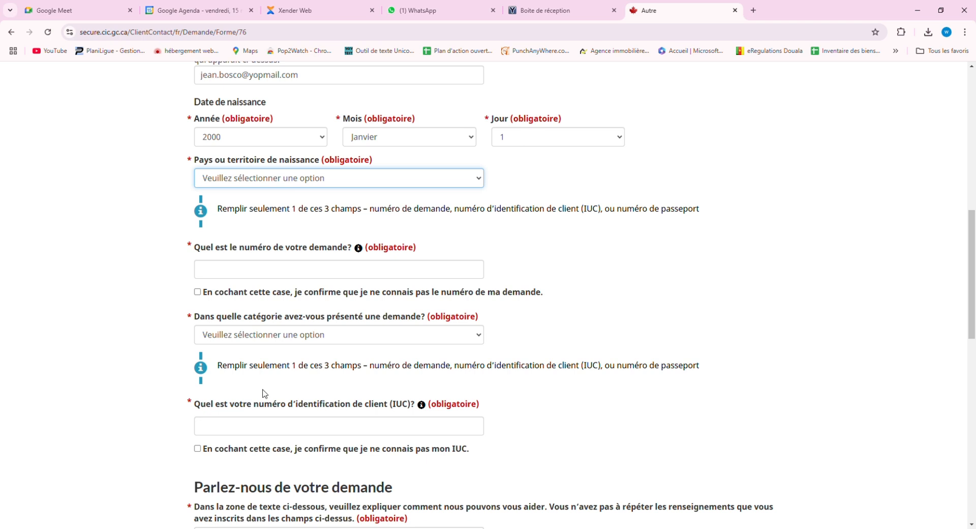
text(Cameroun)
scroll(311, 306, down, 2)
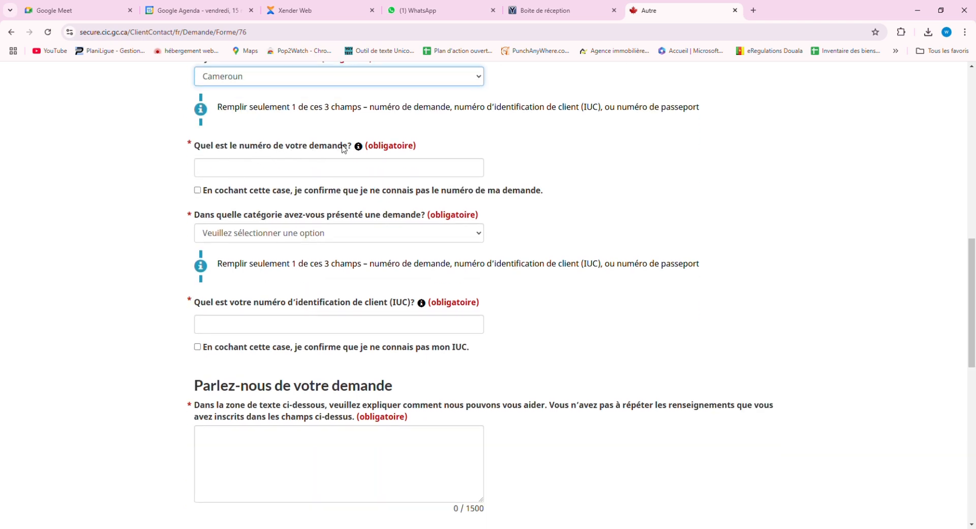
Enter the application number and choose category Résidence temporaire with type Permis d'études.
click(307, 173)
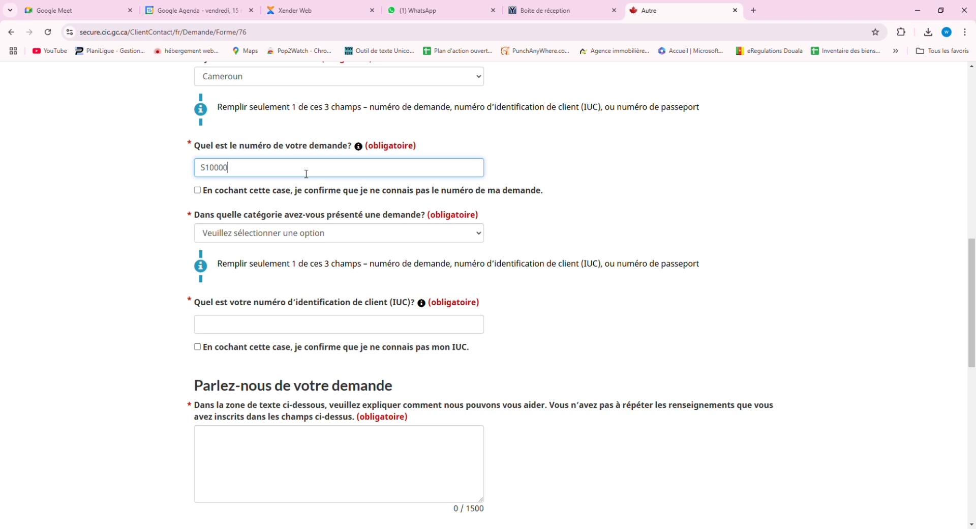
text(5555)
click(623, 210)
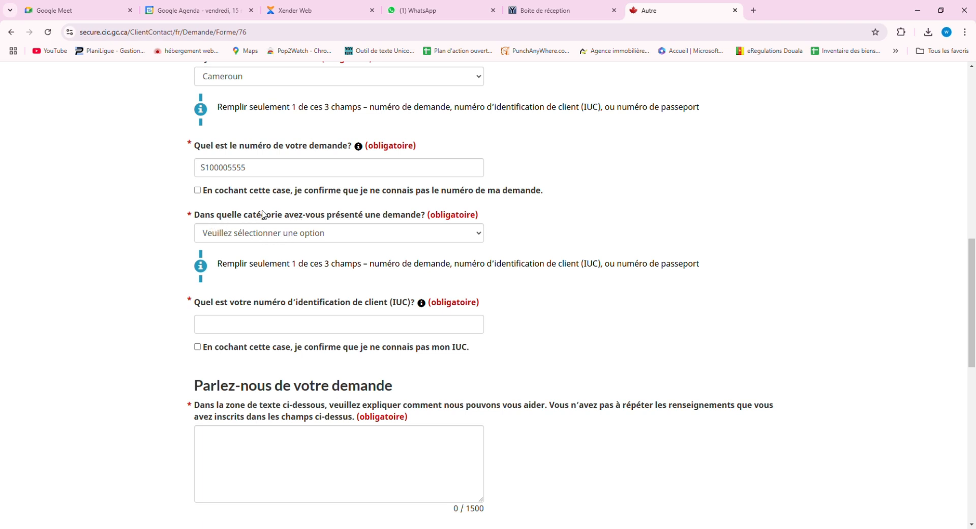
click(326, 238)
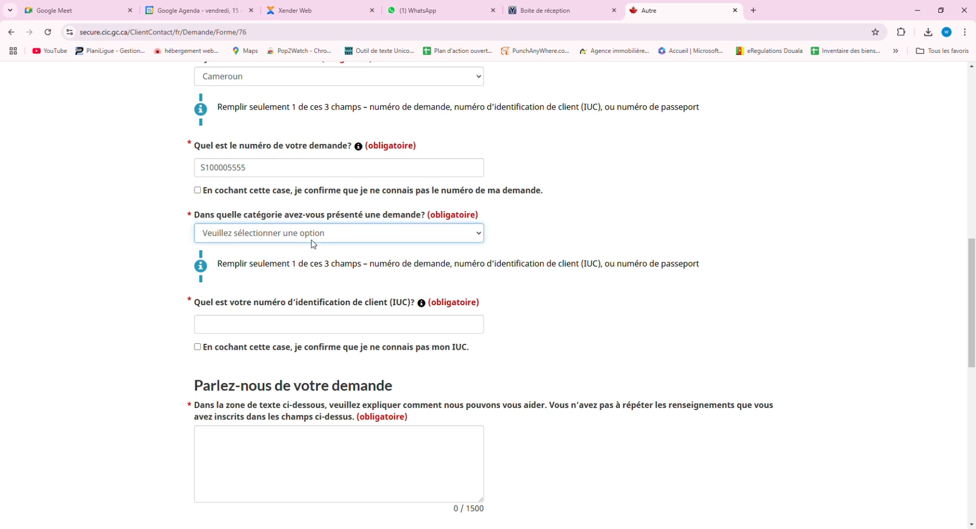
click(283, 285)
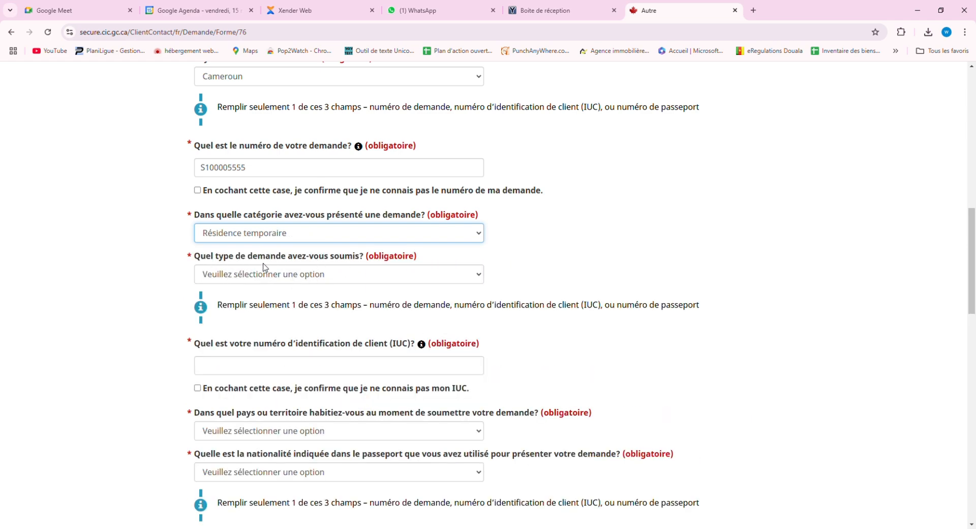
click(299, 279)
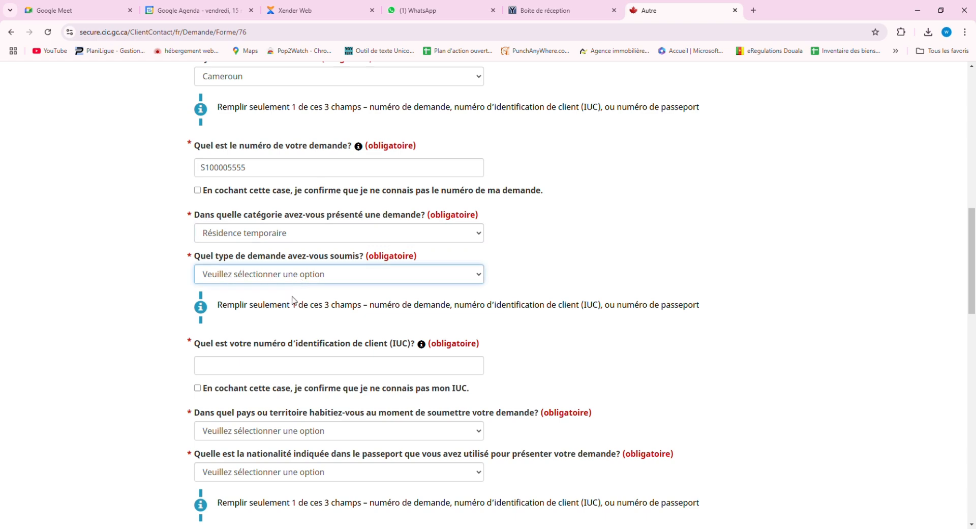
click(268, 352)
Enter the applicant's client ID (IUC).
scroll(562, 261, down, 2)
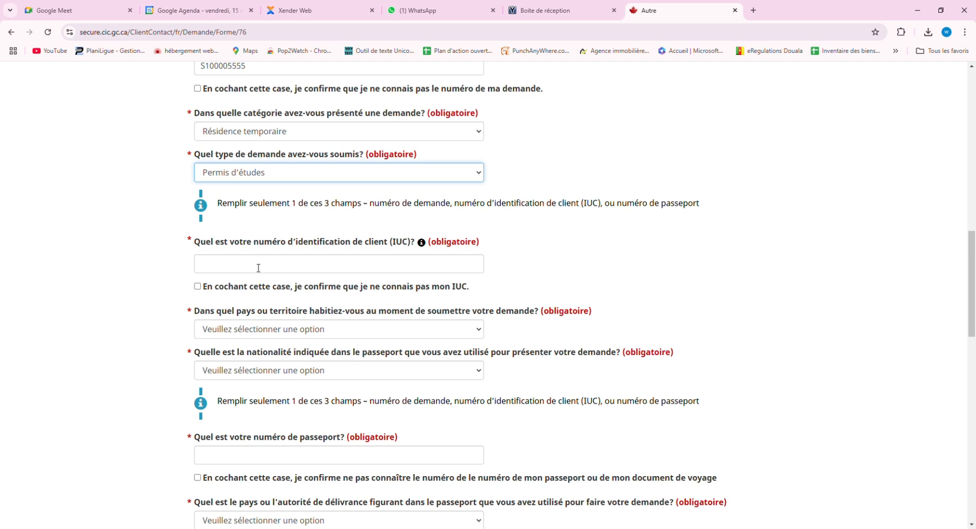
click(305, 268)
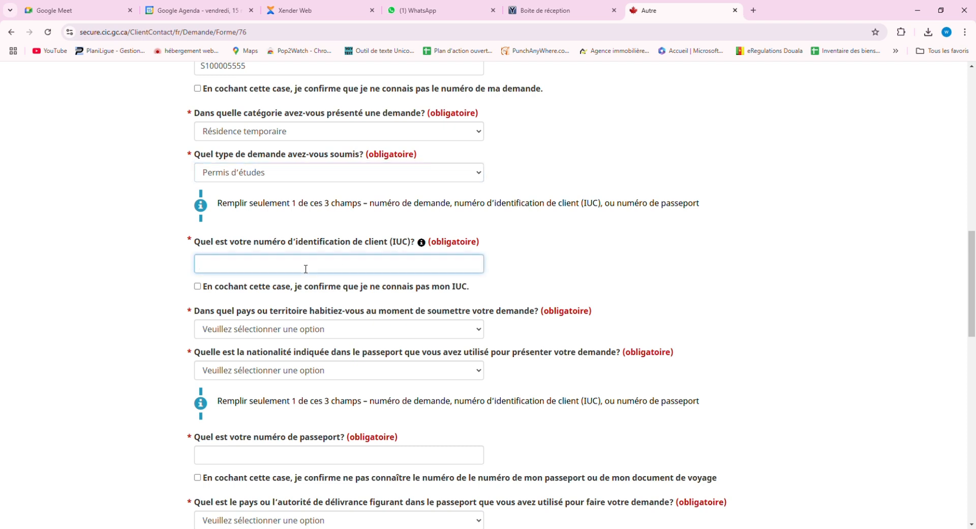
click(563, 266)
scroll(323, 356, down, 2)
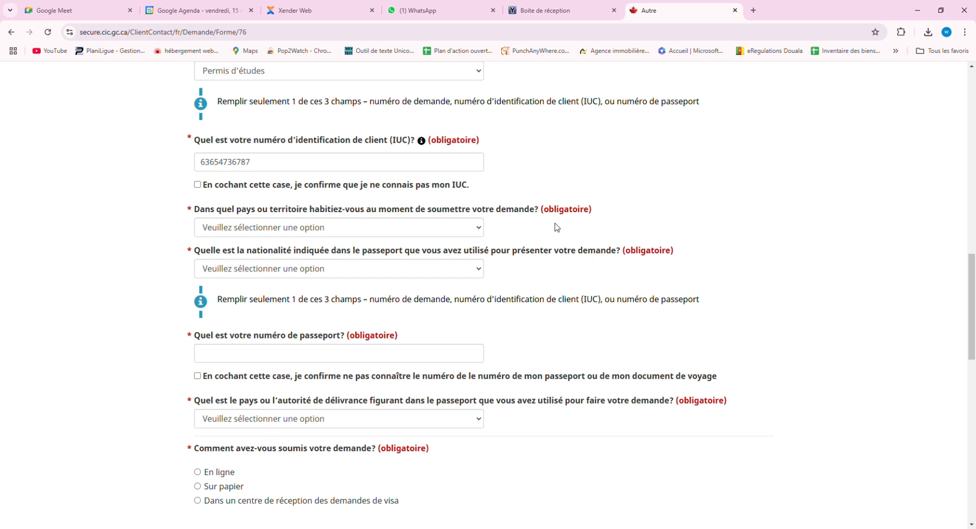
Select Cameroun as the country of residence when applying.
click(288, 230)
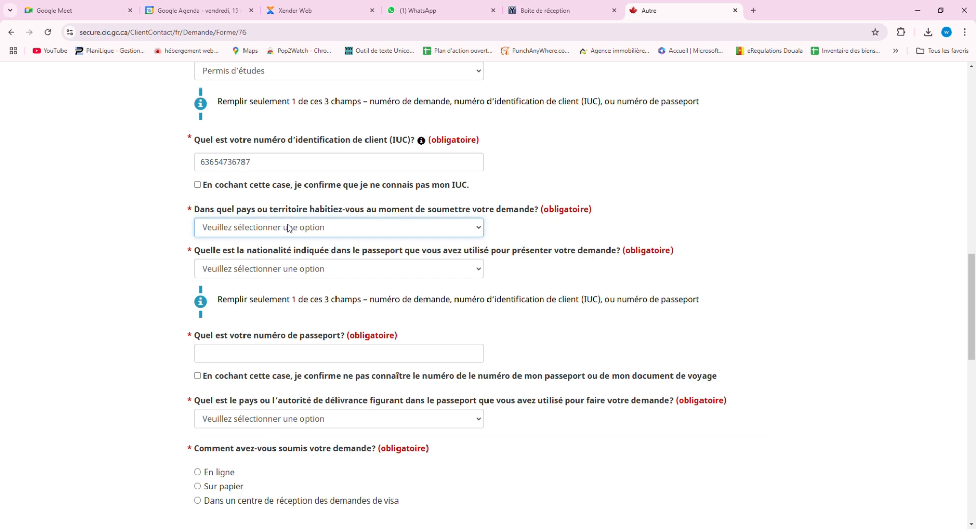
click(255, 411)
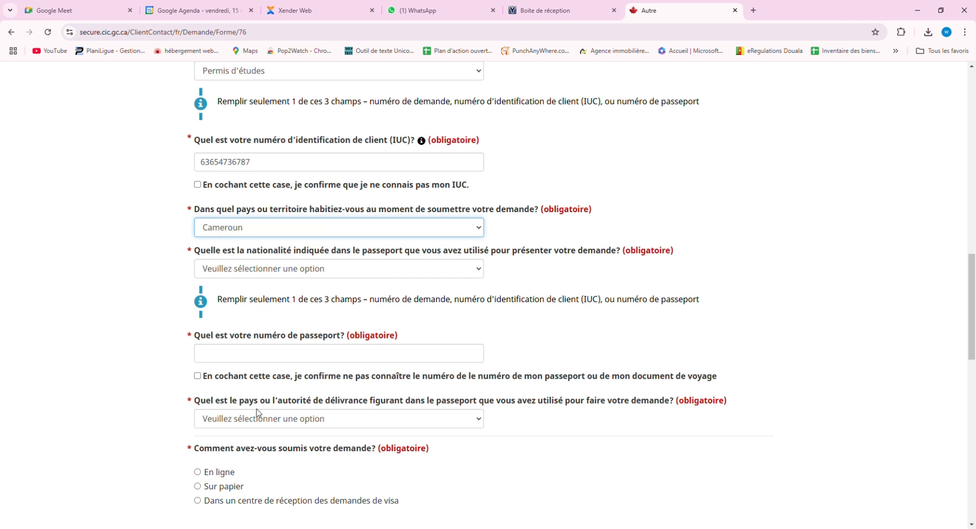
scroll(310, 324, down, 2)
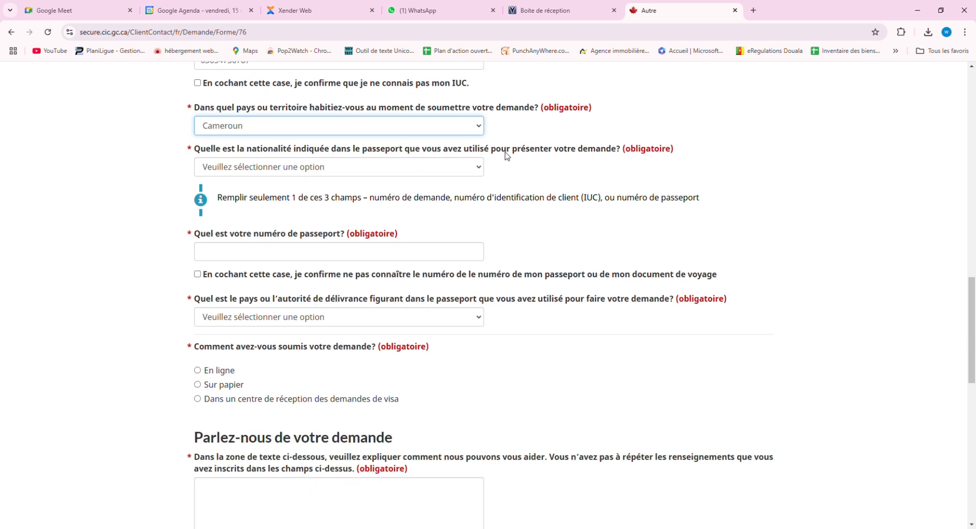
Select Cameroun as the passport nationality.
click(391, 167)
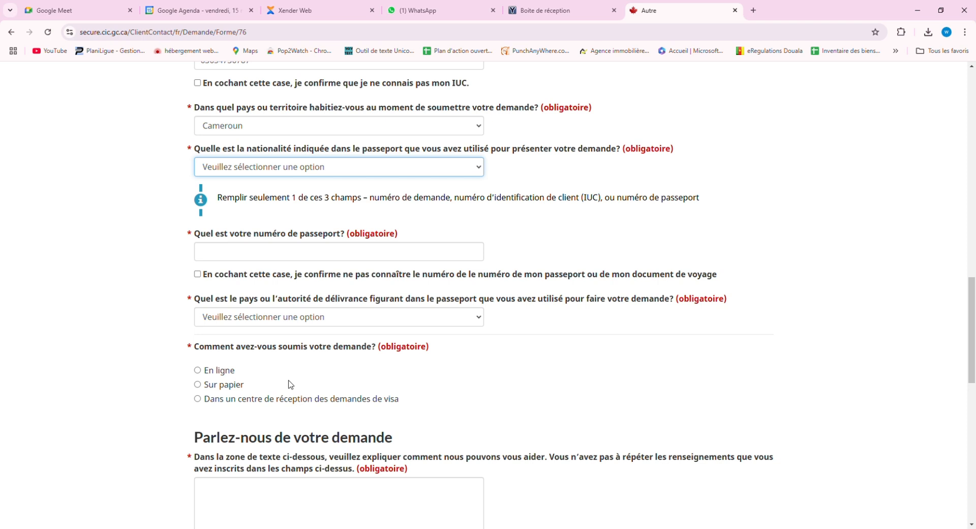
click(260, 451)
click(520, 206)
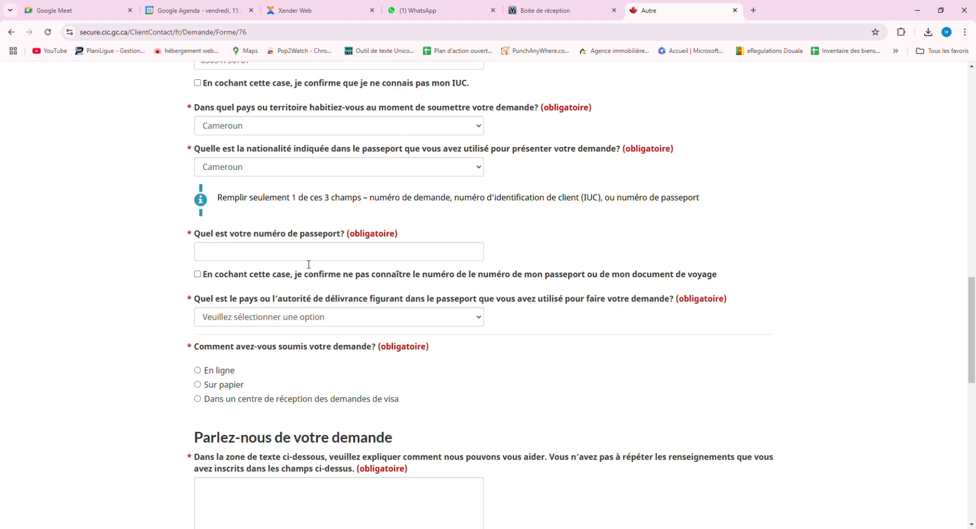
scroll(218, 239, down, 2)
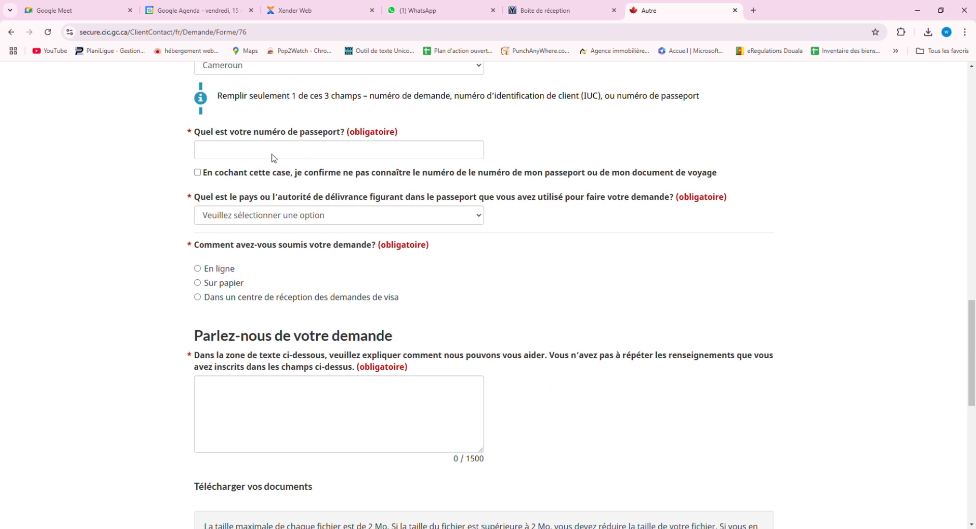
scroll(273, 157, up, 2)
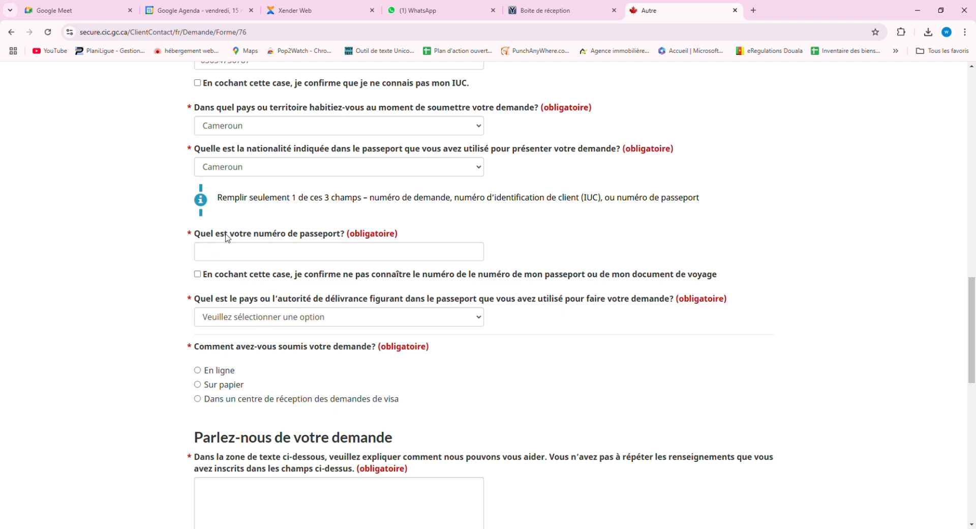
Enter the applicant's passport number.
click(296, 257)
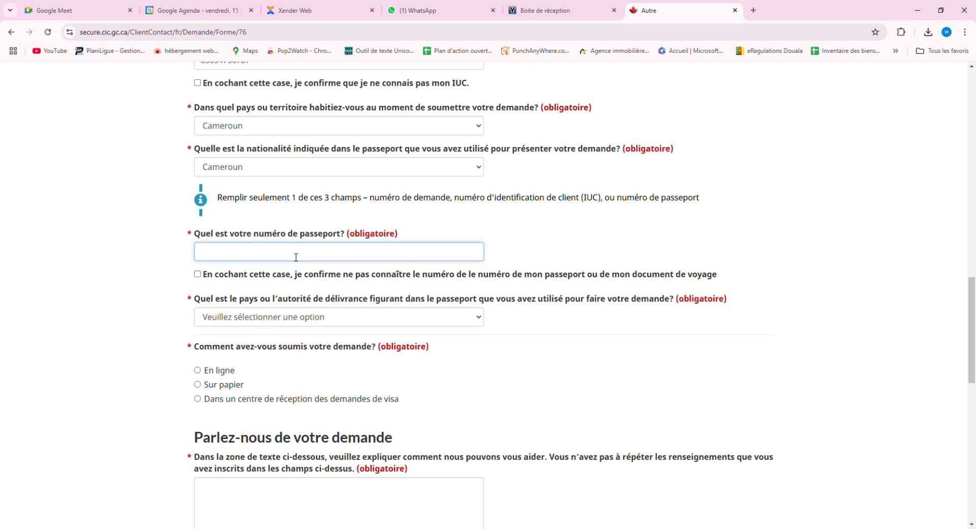
click(515, 235)
scroll(203, 327, down, 4)
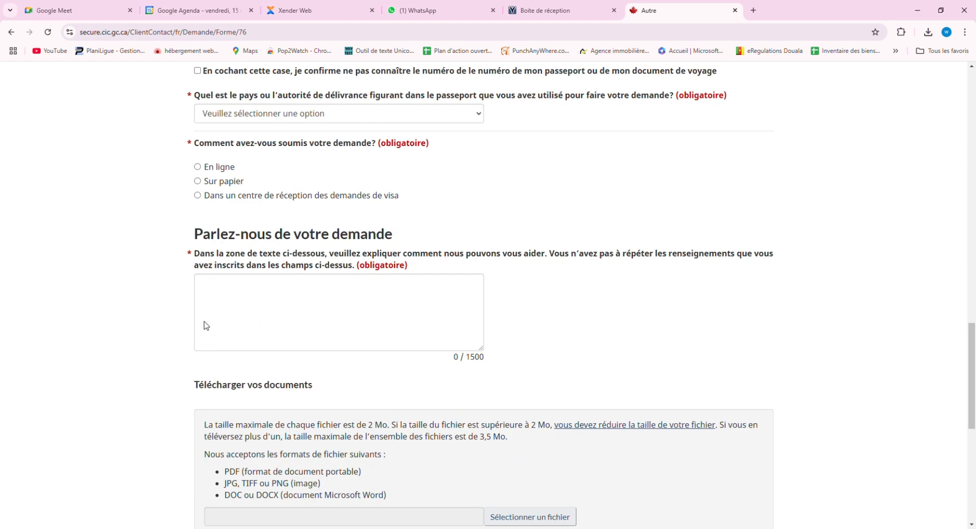
scroll(260, 222, up, 1)
scroll(261, 221, up, 2)
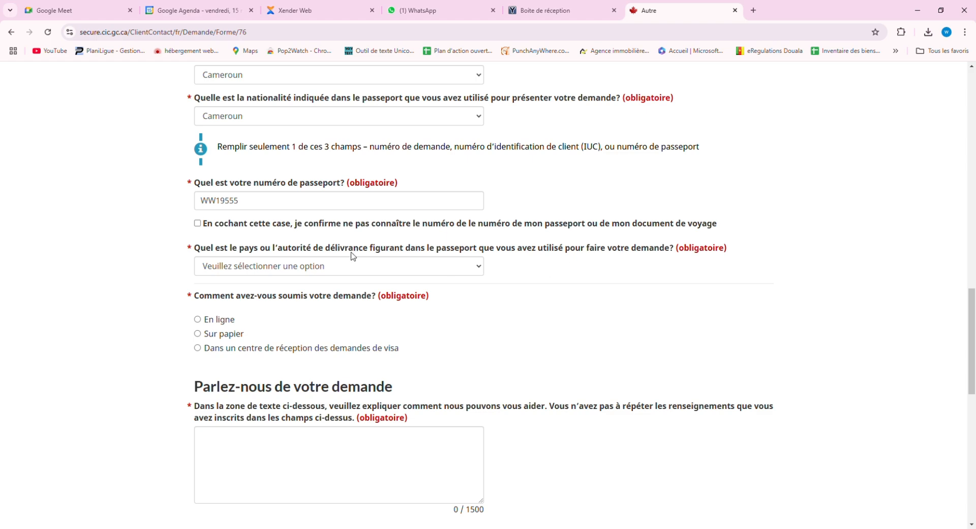
Choose Cameroun as the passport's issuing country or authority.
click(300, 270)
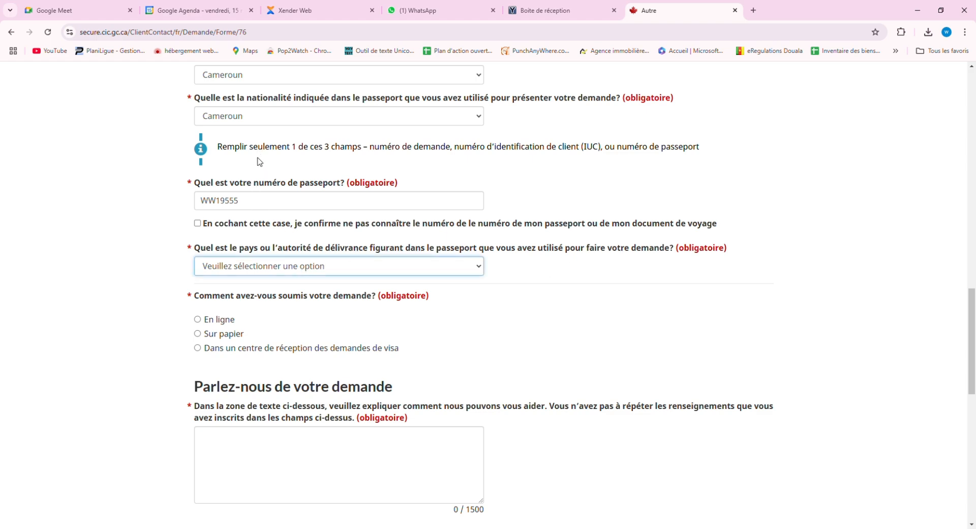
click(249, 208)
click(585, 314)
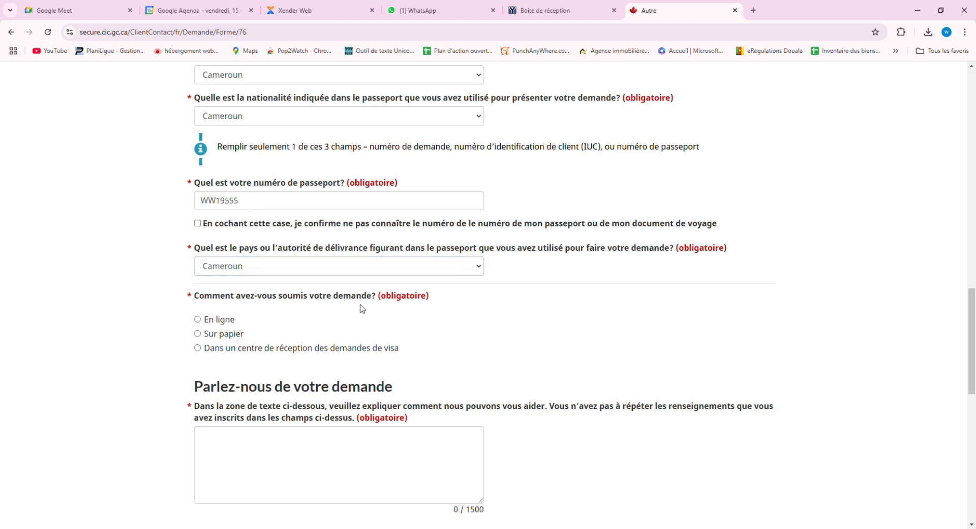
scroll(303, 321, down, 3)
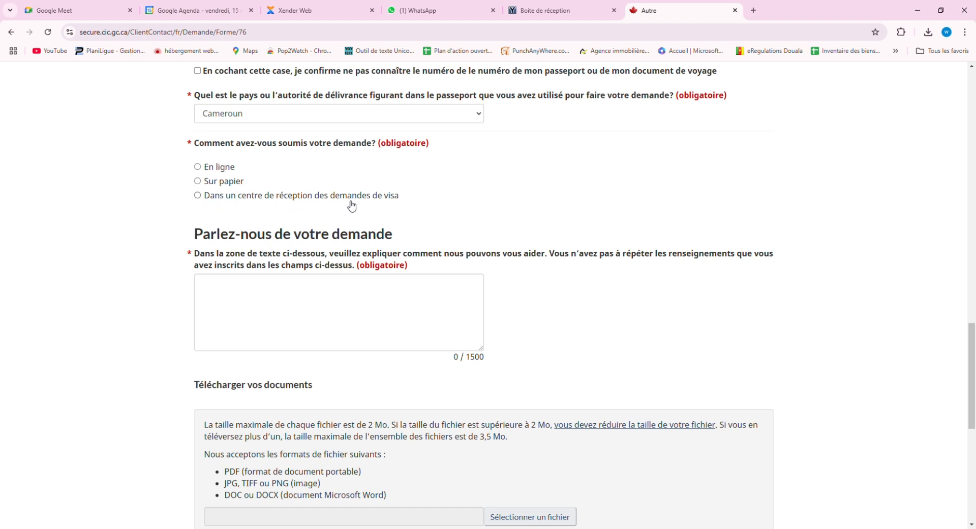
Mark the request as submitted 'En ligne' and start the message with 'Bonjour, j'ai'.
click(197, 166)
click(286, 303)
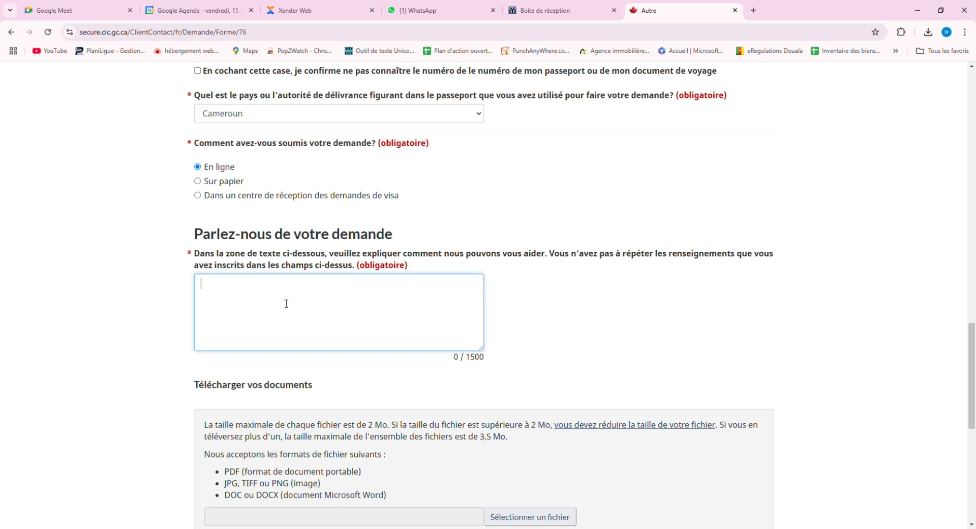
text(Bonjour, j'aisoumis ma de)
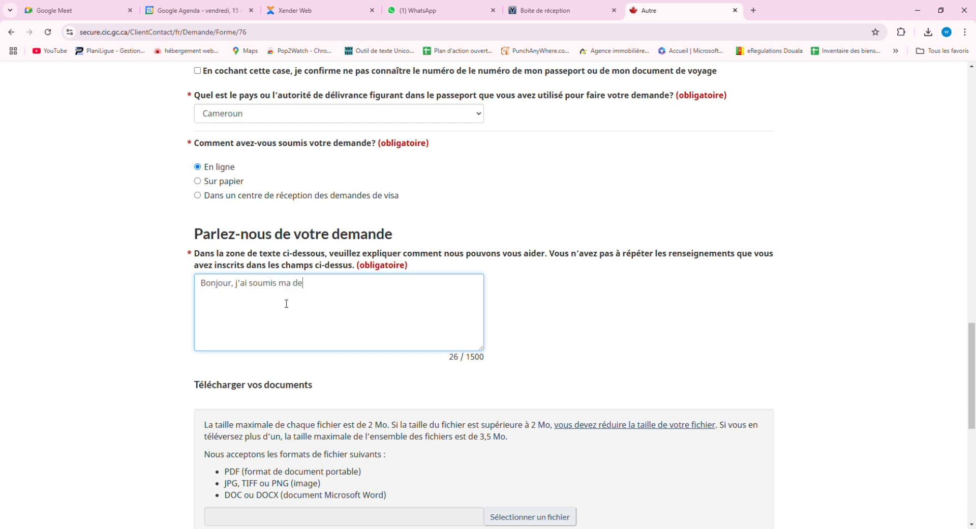
Continue the message: request submitted since 25 aout 2024, still no reply received.
text(mande depuis le)
text(25)
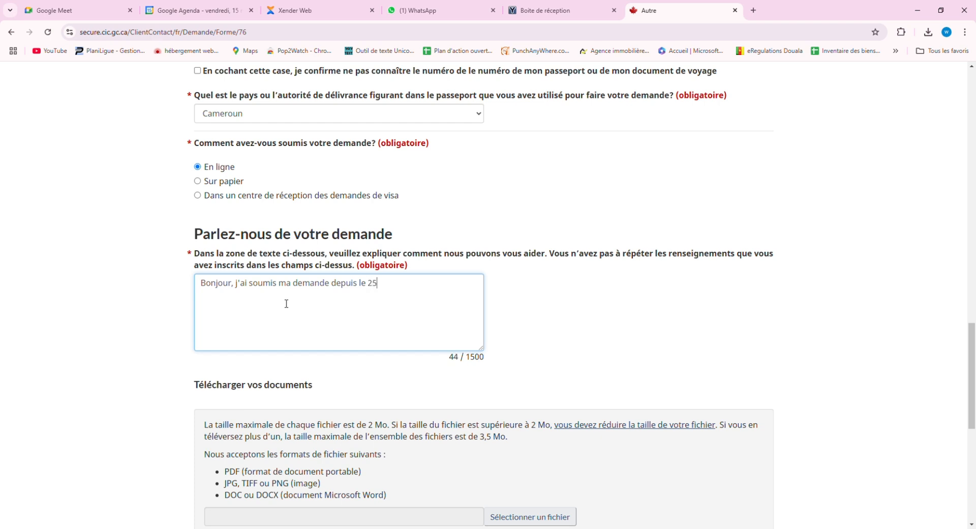
text( aout 2024 et je n'ai t)
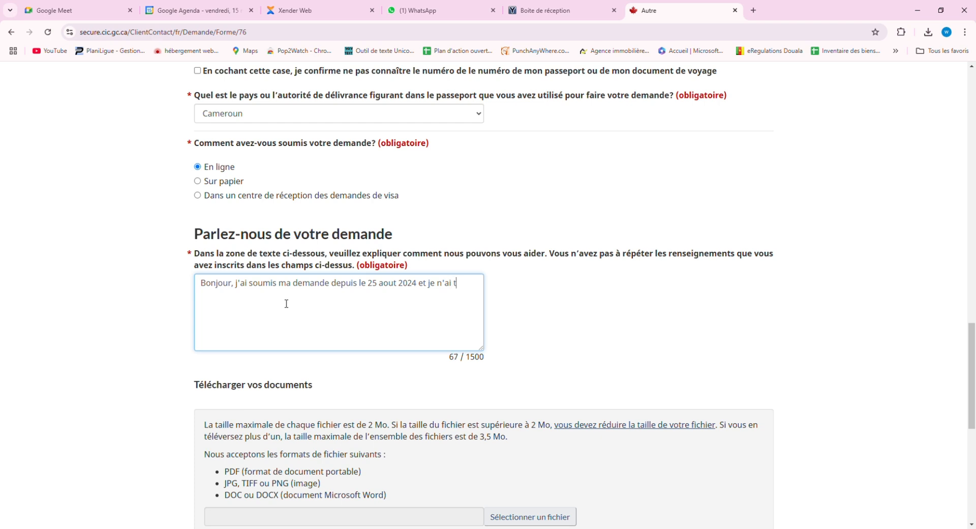
text(oujours pas recu de reponse)
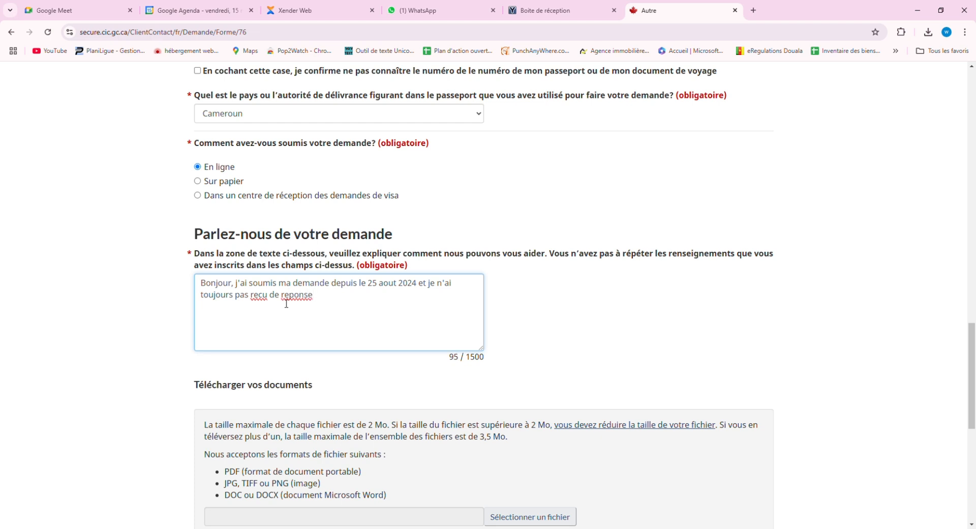
End the sentence with a period and correct 'recu' and 'reponse' to 'reçu' and 'réponse'.
key(BackSpace)
text(.)
double_click(266, 301)
text(reçu)
double_click(304, 299)
text(réponse)
Insert 'de permis d'études' before 'depuis' in the message.
click(331, 285)
text(de per)
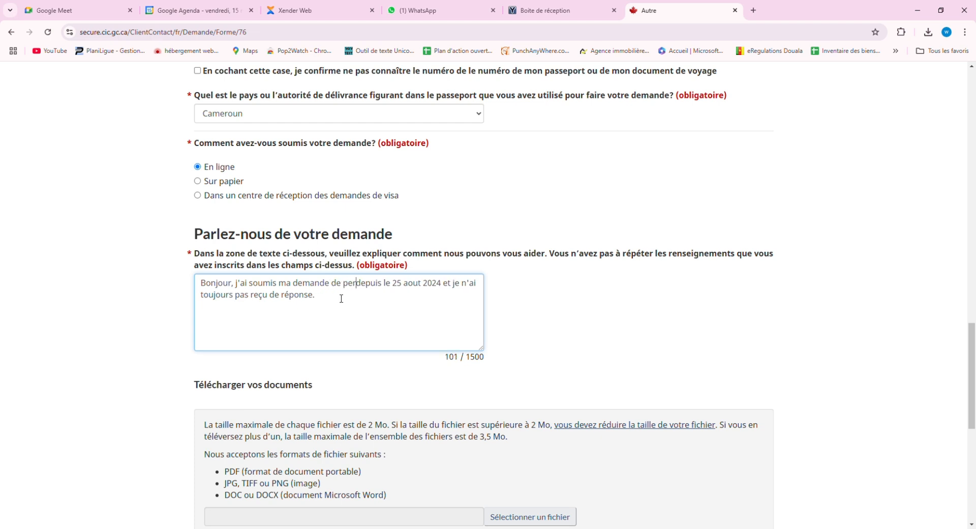
text(mis d)
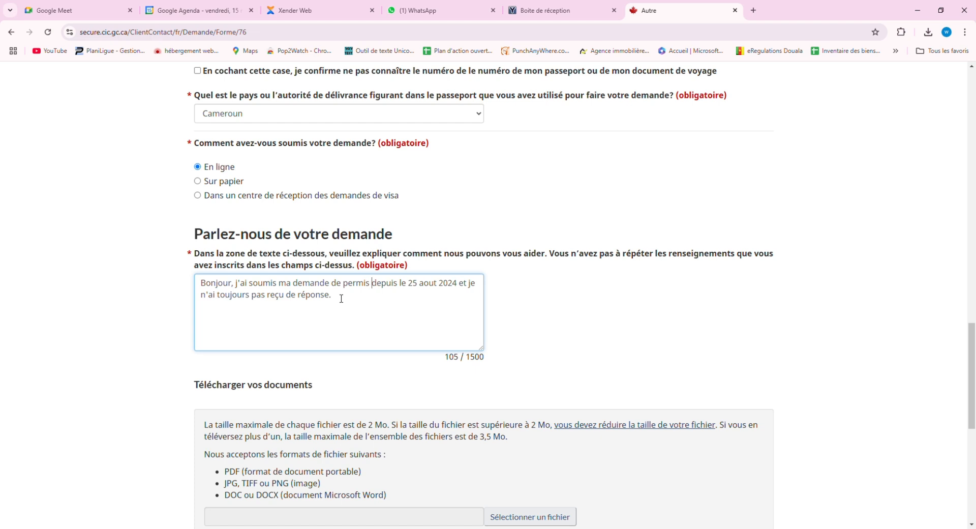
text('etudes)
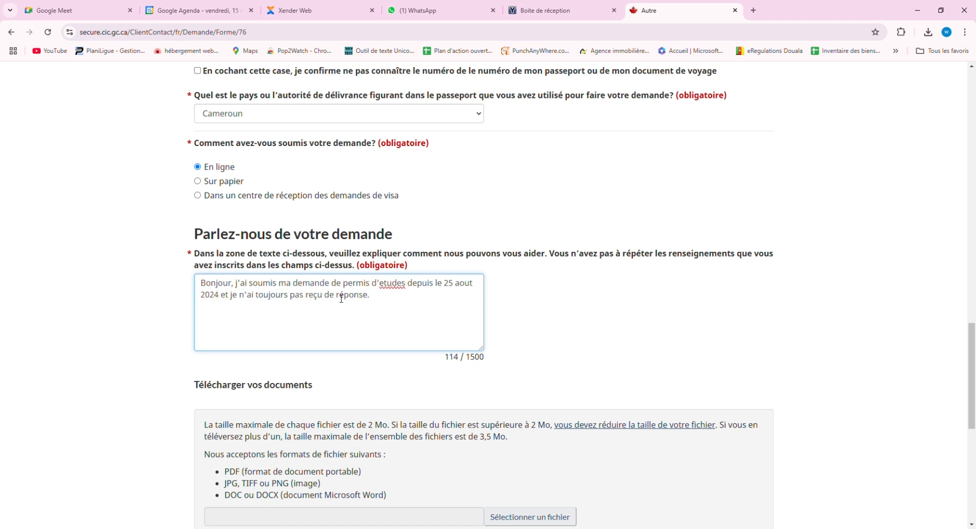
double_click(400, 284)
text(études)
Sign off the message with 'Merci' on a new line.
click(378, 302)
key(Return)
text(Qu plsir)
key(BackSpace)
key(BackSpace)
key(BackSpace)
key(BackSpace)
key(BackSpace)
key(BackSpace)
key(BackSpace)
key(BackSpace)
text(erci)
key(BackSpace)
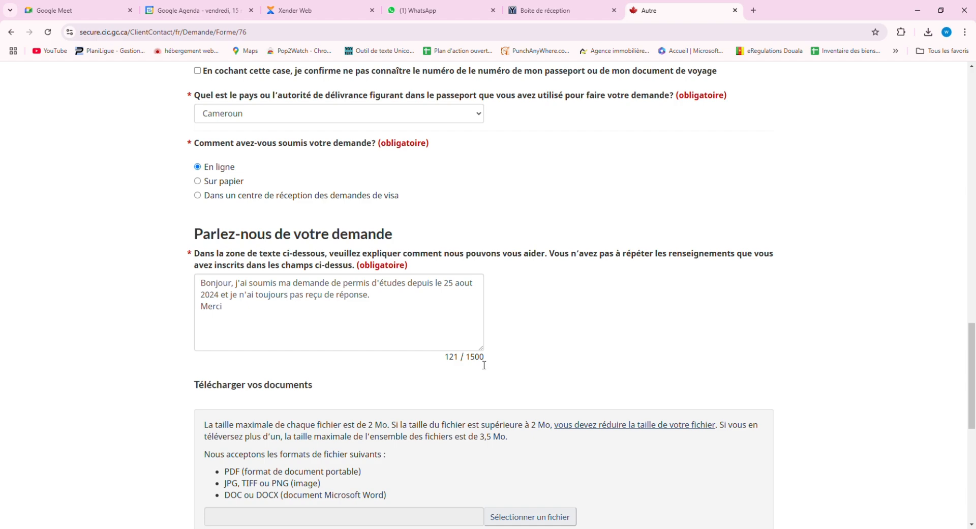
Tick the 'J'ai lu et compris l'avis de non-responsabilité' consent checkbox at the end of the form.
scroll(381, 358, down, 3)
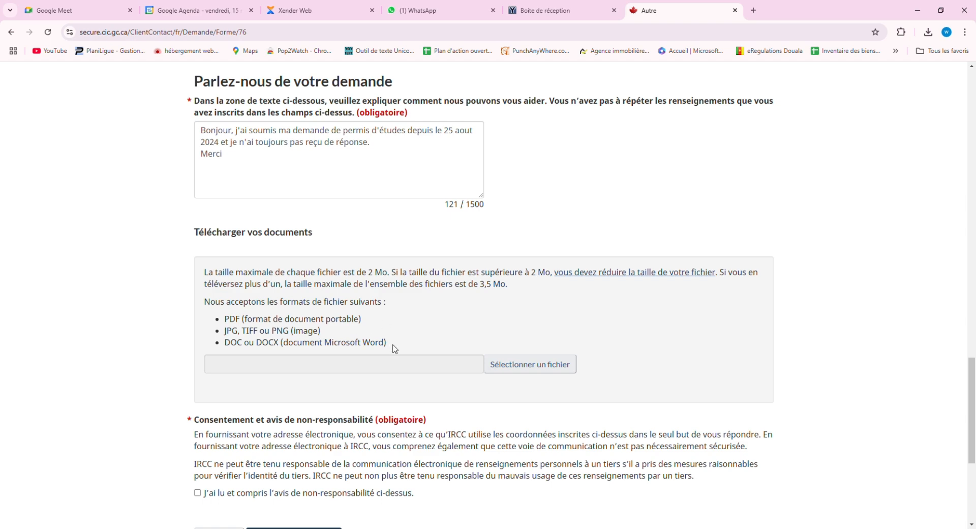
scroll(315, 390, down, 1)
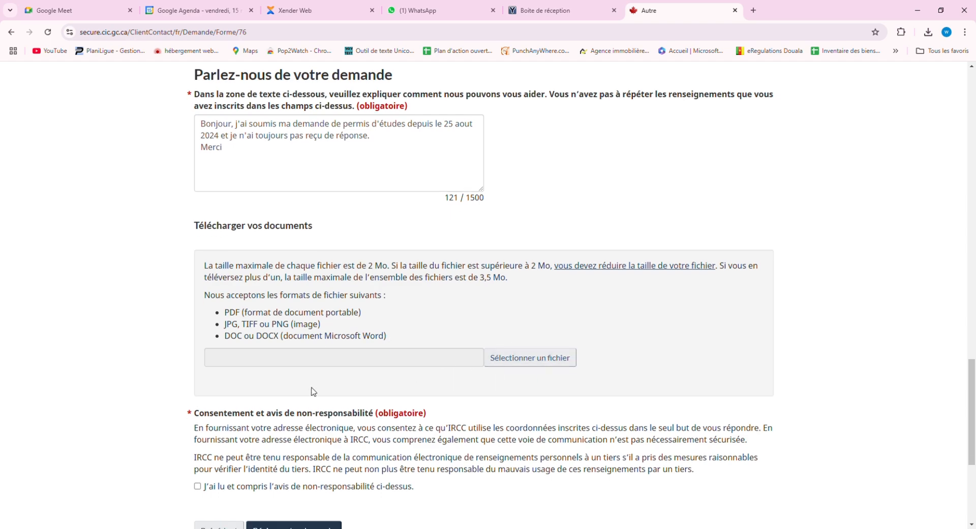
scroll(407, 351, down, 2)
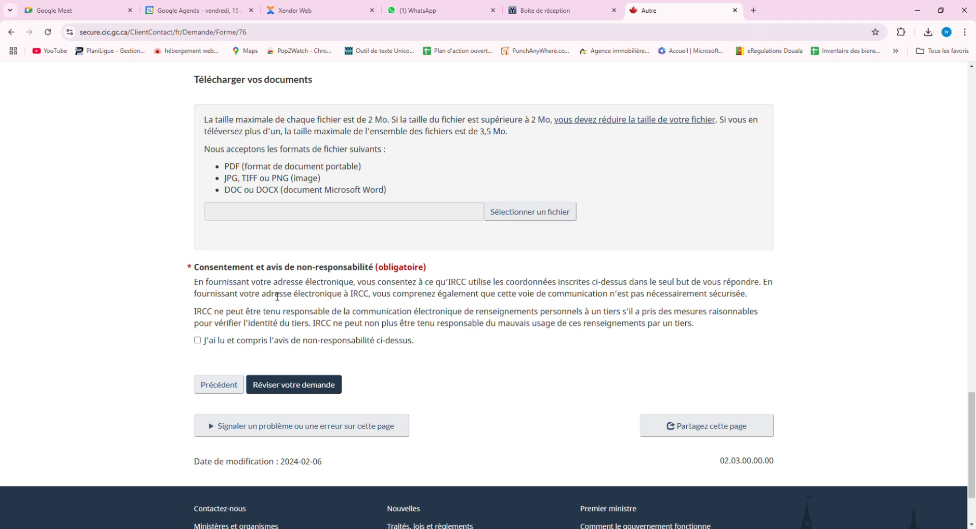
click(198, 340)
click(298, 388)
scroll(454, 353, down, 4)
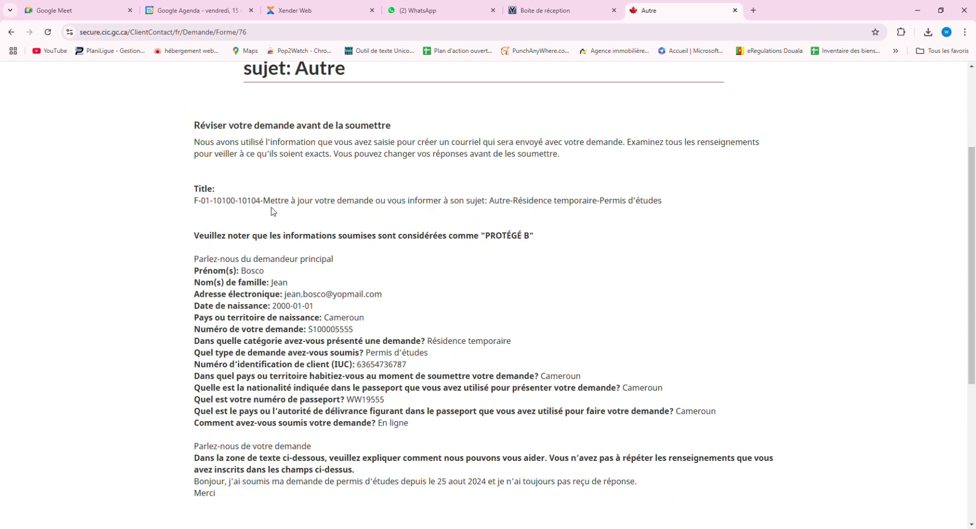
scroll(288, 246, down, 5)
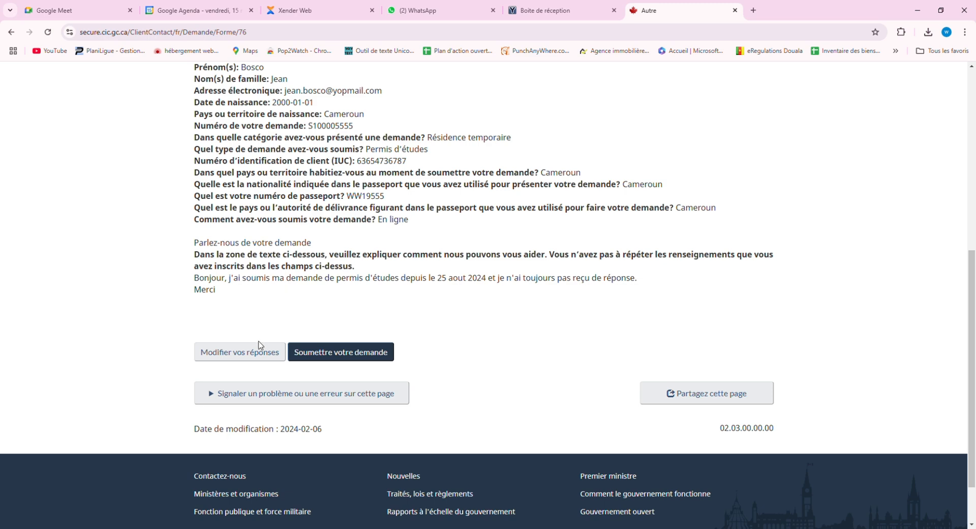
scroll(295, 228, up, 2)
scroll(340, 263, down, 2)
scroll(320, 208, up, 1)
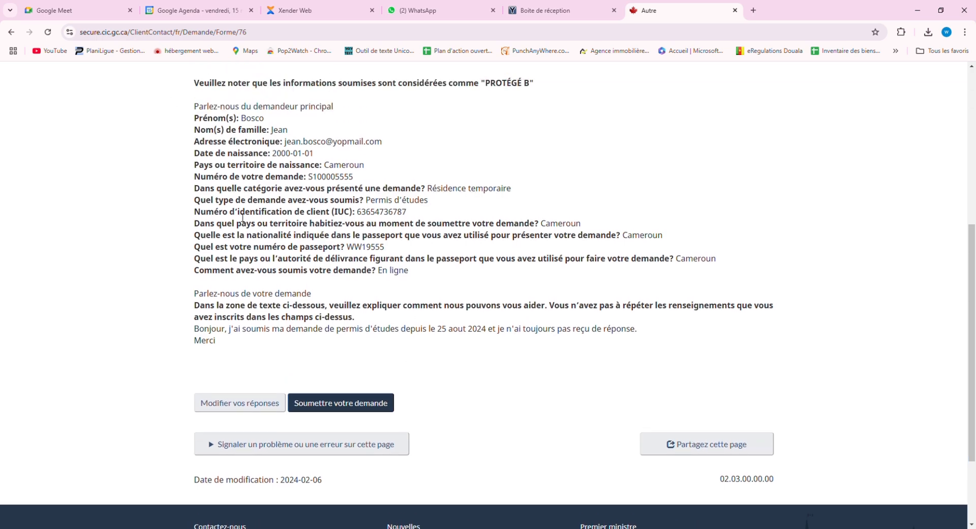
scroll(243, 218, up, 2)
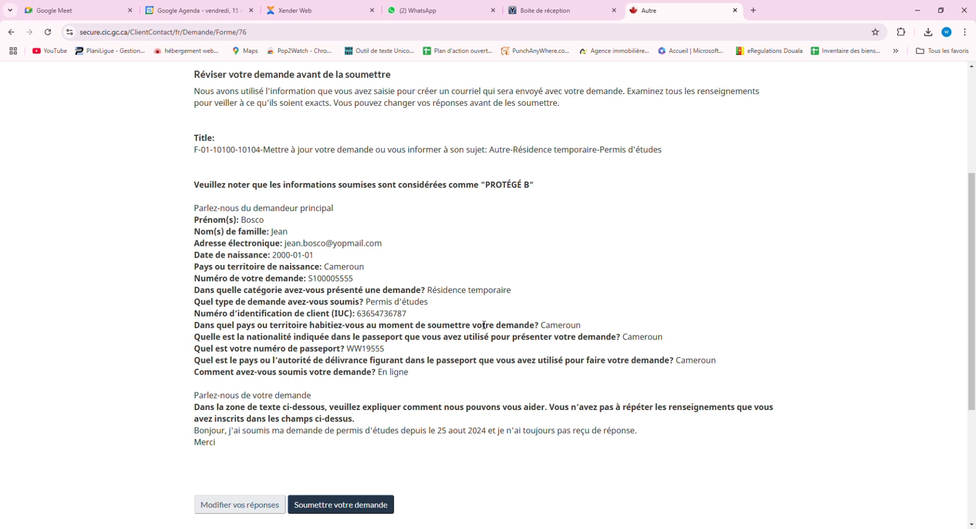
scroll(549, 392, down, 2)
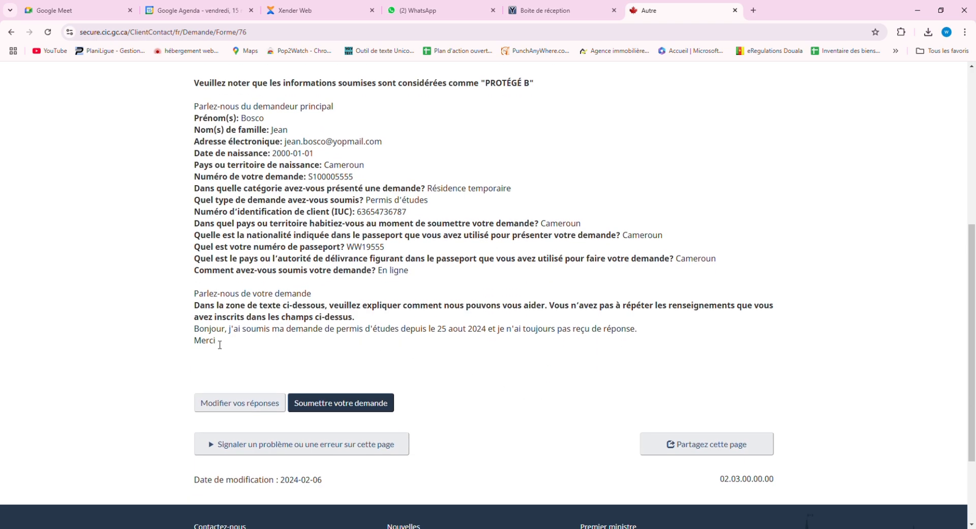
Highlight the summarized answers from Prénom(s) to Merci, then clear the selection.
drag(217, 341, 189, 107)
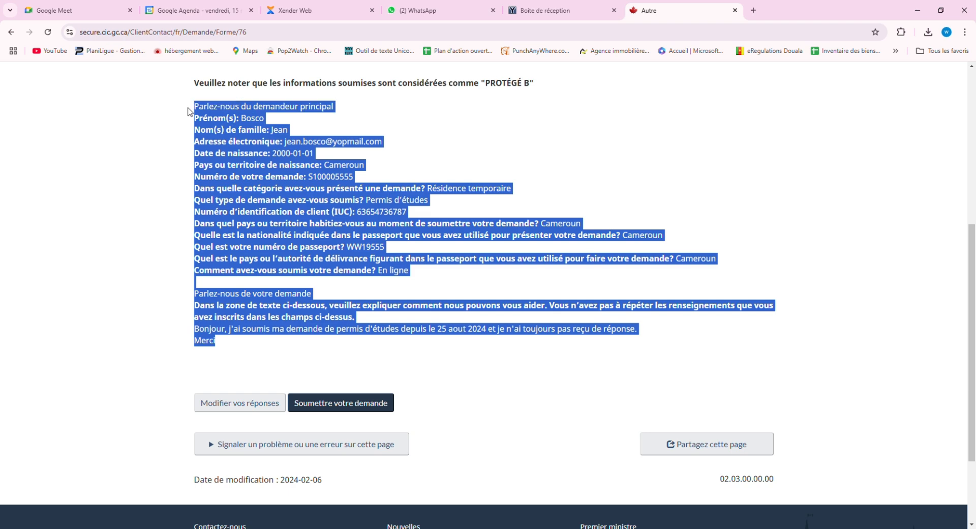
click(508, 142)
scroll(810, 245, up, 4)
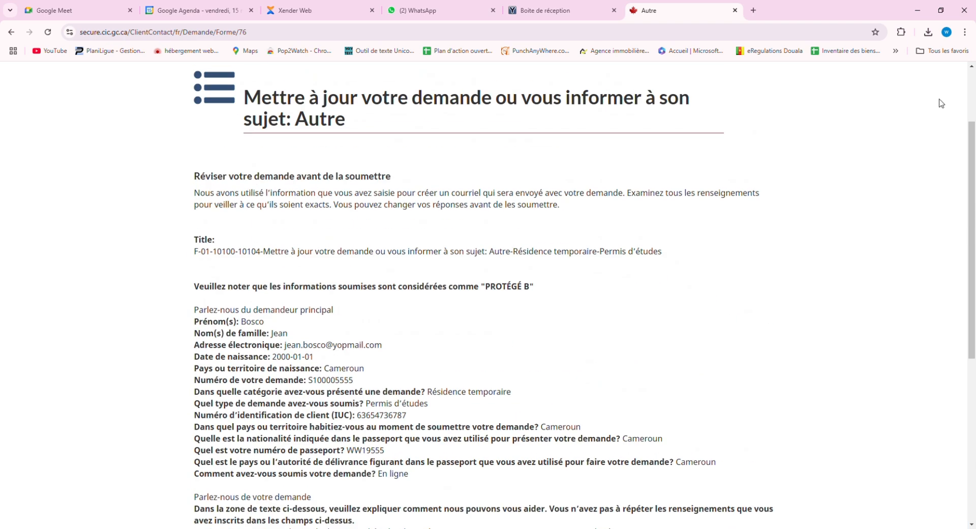